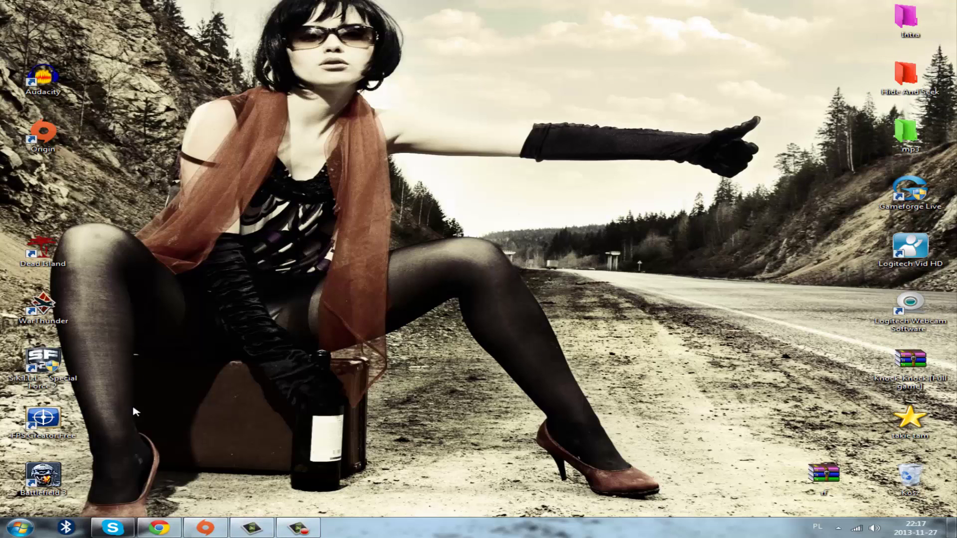
# - In Chrome, open Softonic's free icons listing from the "pobierz ikony" results, view the Rainbow Folders download page, and return to the desktop
pyautogui.click(159, 527)
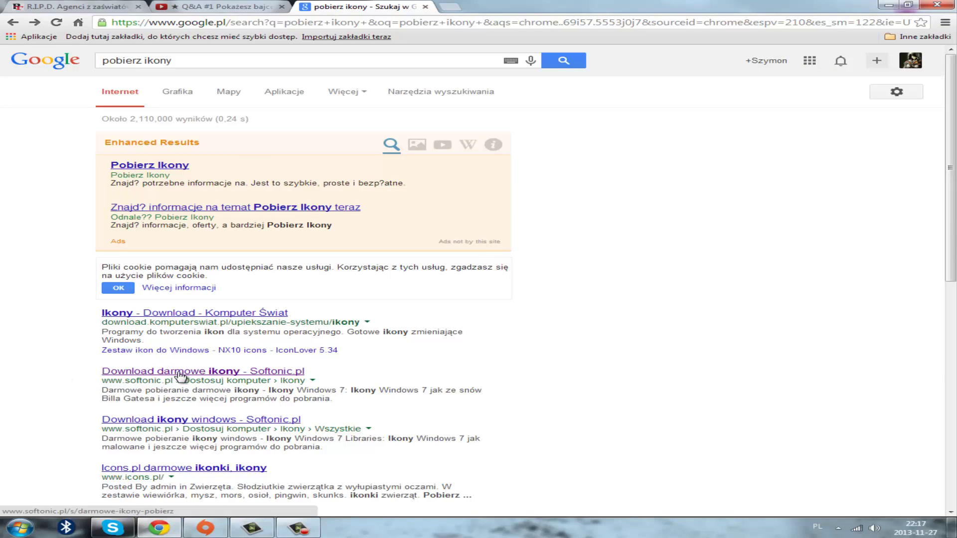
pyautogui.click(282, 379)
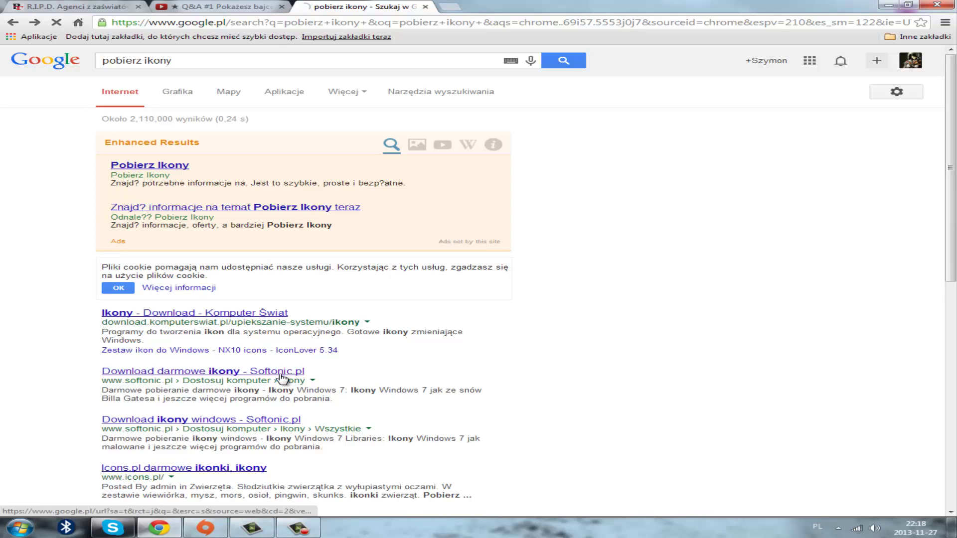
pyautogui.scroll(-2, 149, 354)
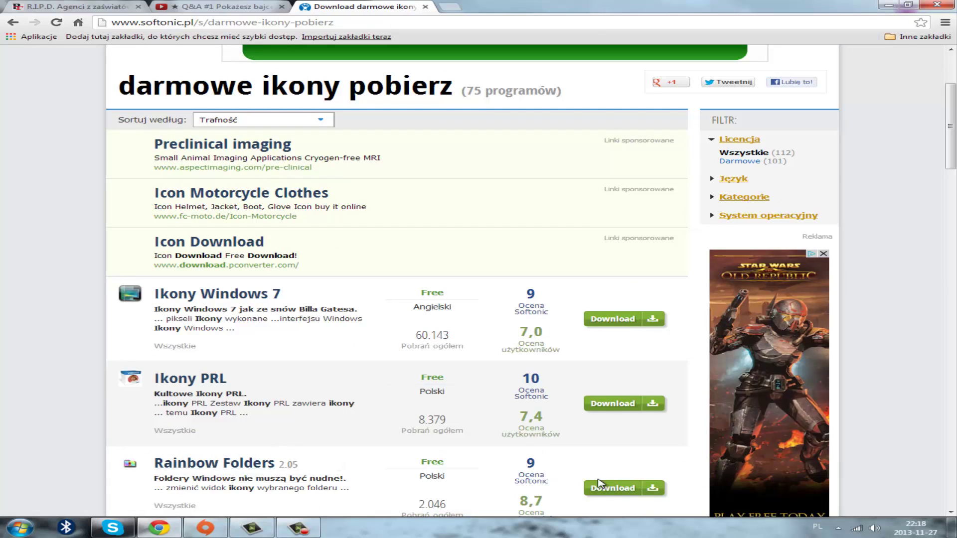
pyautogui.click(606, 487)
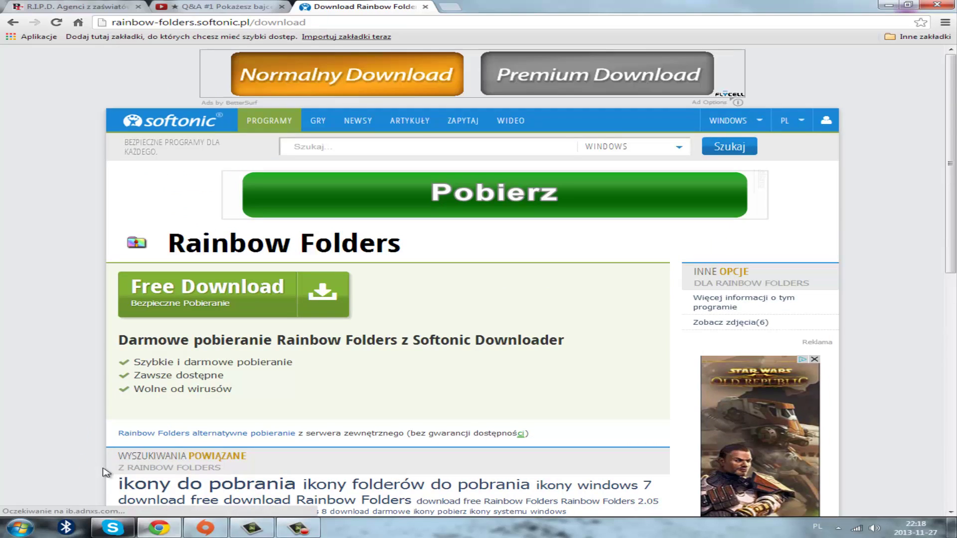
pyautogui.scroll(-1, 149, 483)
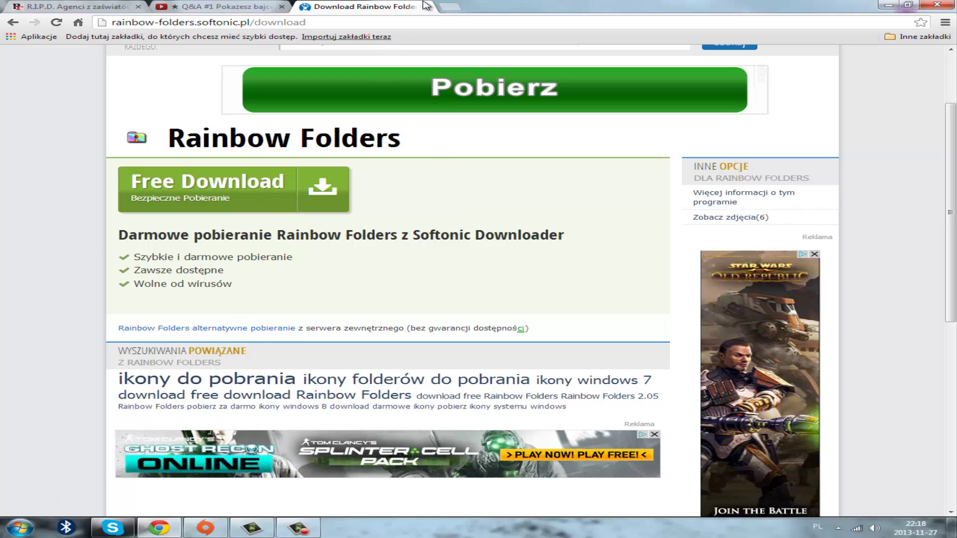
pyautogui.click(886, 6)
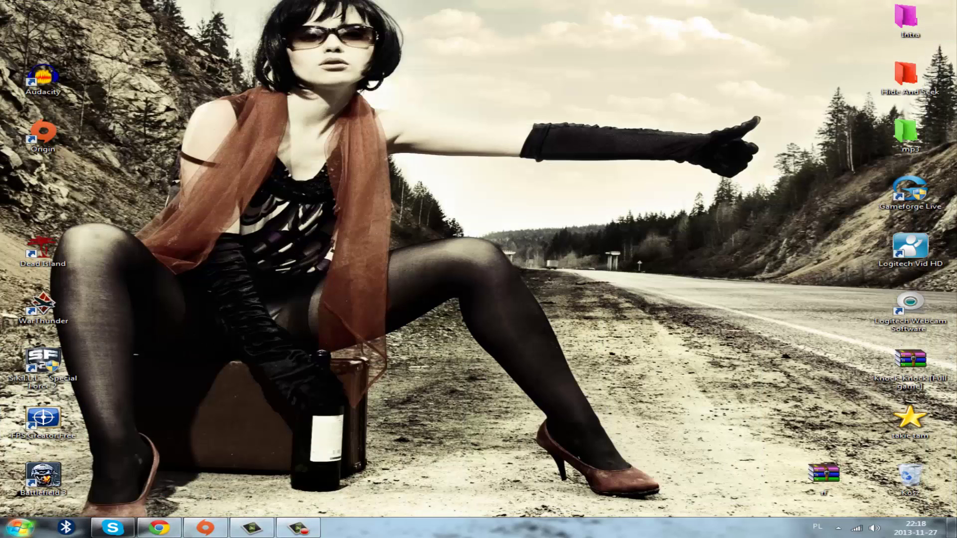
# - Open the rf archive, dismiss the licence notice, view the Rainbow Folders text document inside, and close both windows
pyautogui.doubleClick(810, 482)
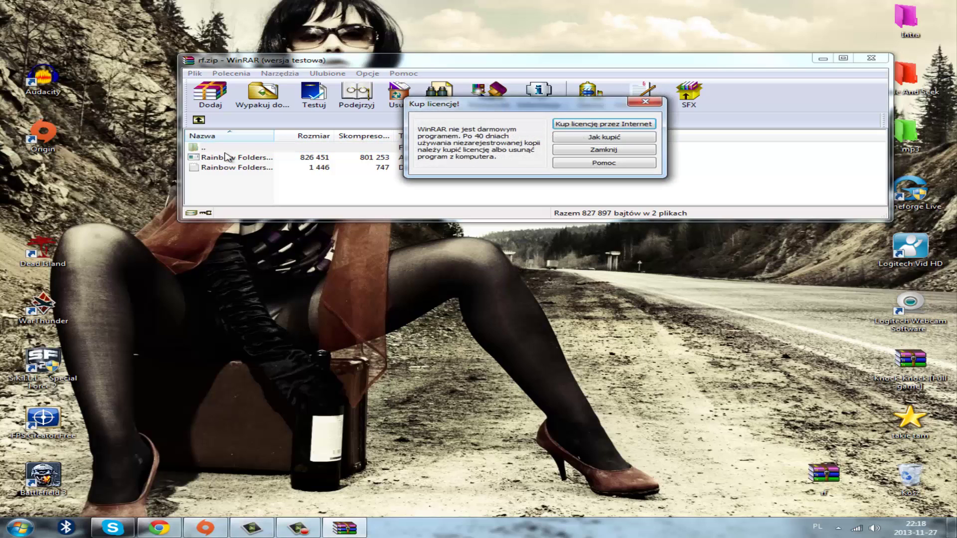
pyautogui.click(603, 149)
pyautogui.click(222, 159)
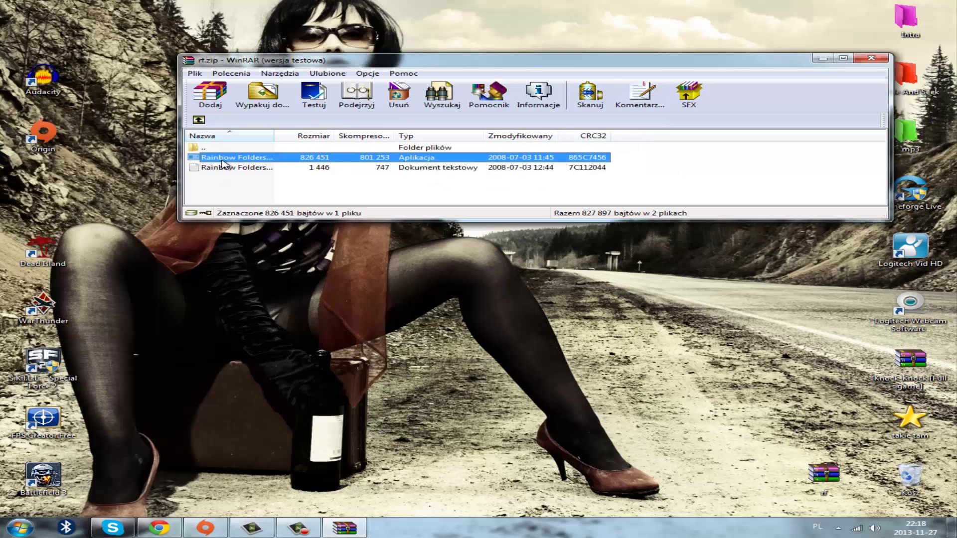
pyautogui.doubleClick(222, 167)
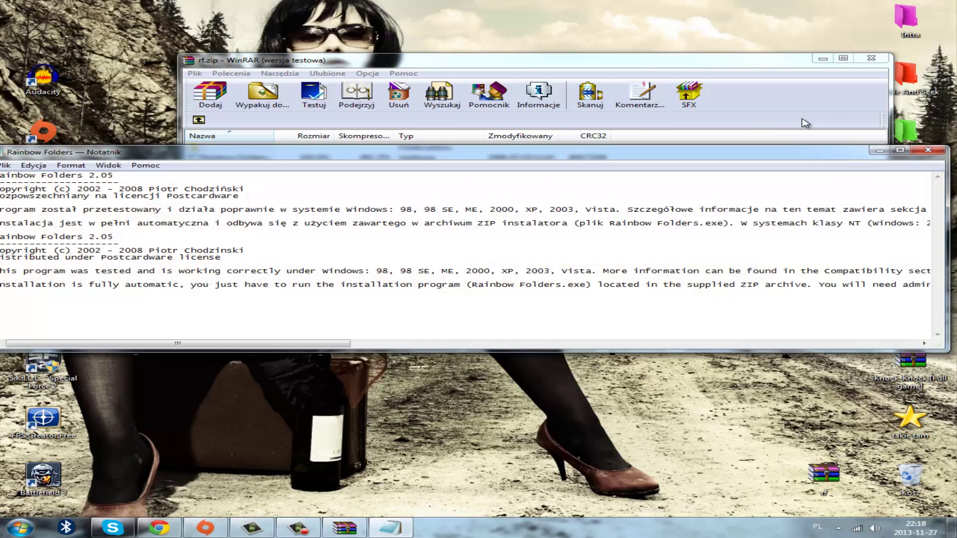
pyautogui.click(926, 150)
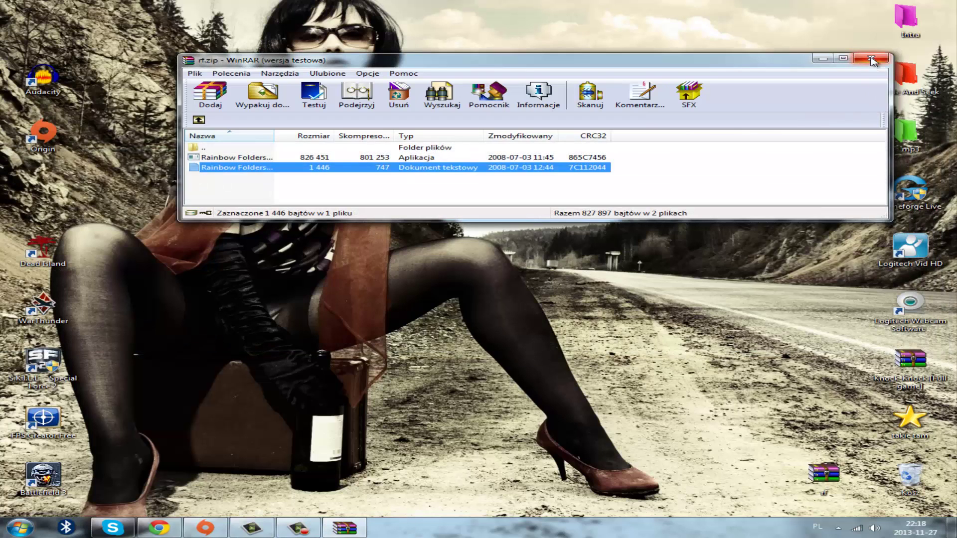
pyautogui.click(871, 61)
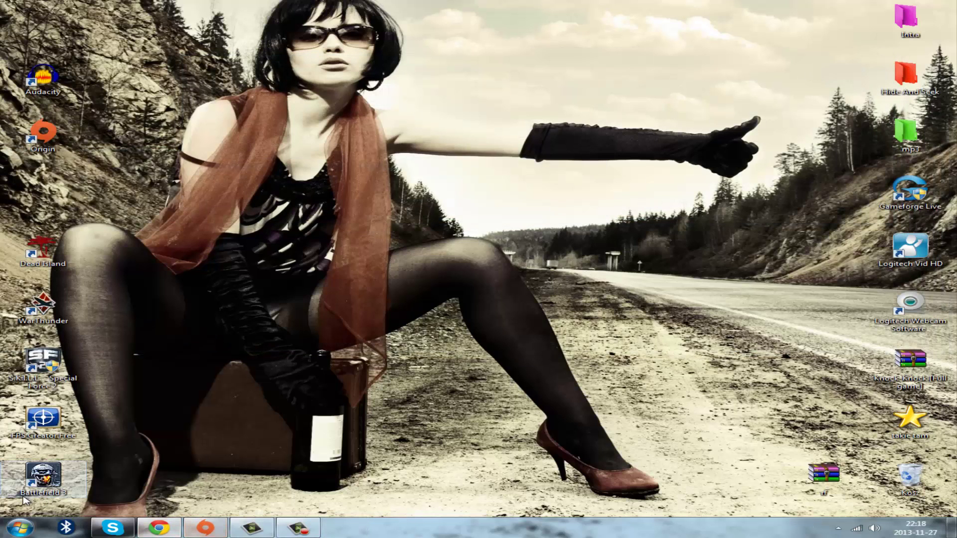
# - Create a new desktop folder named Programy
pyautogui.click(2, 531)
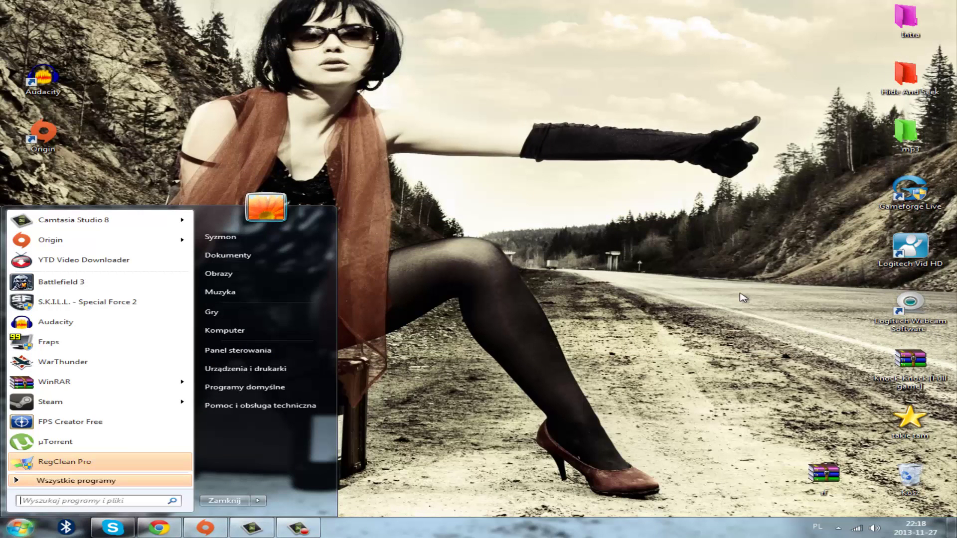
pyautogui.rightClick(749, 339)
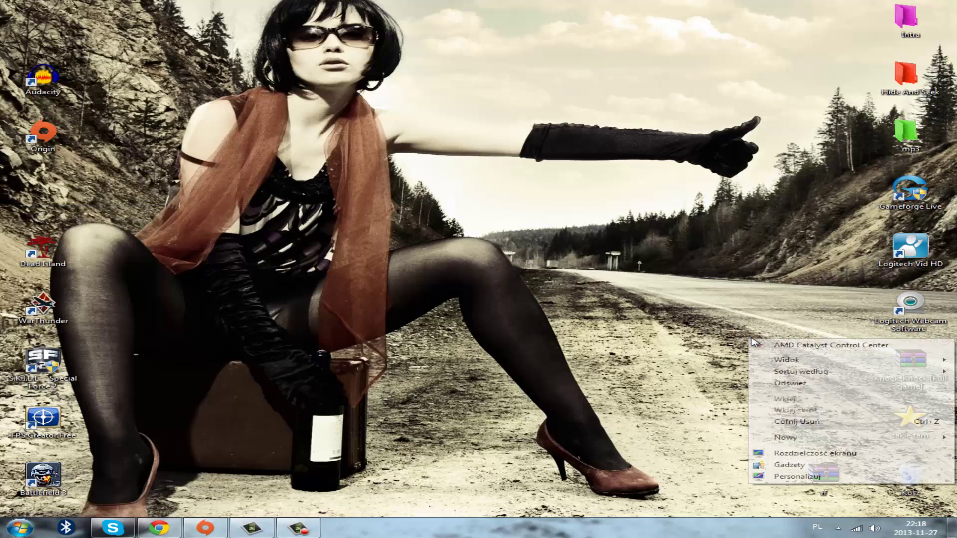
pyautogui.moveTo(812, 441)
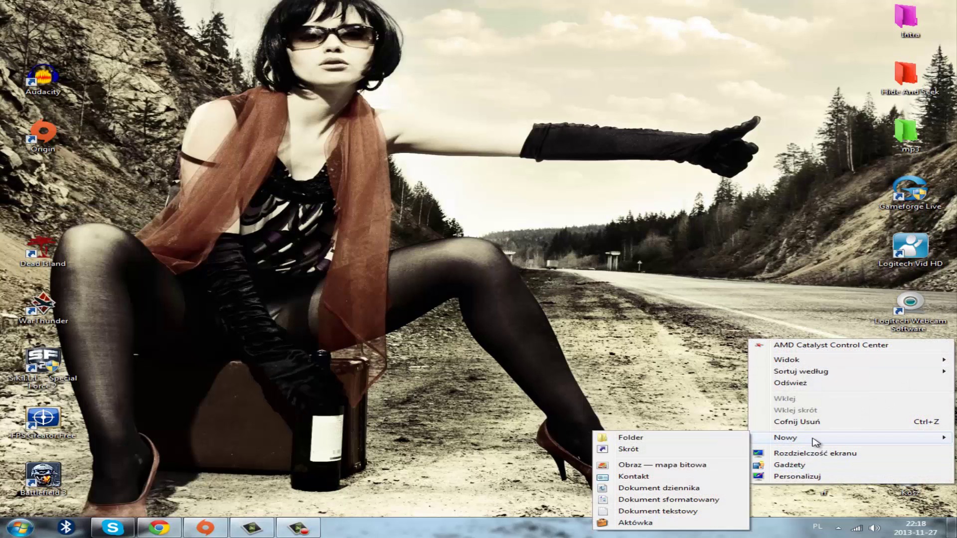
pyautogui.click(660, 438)
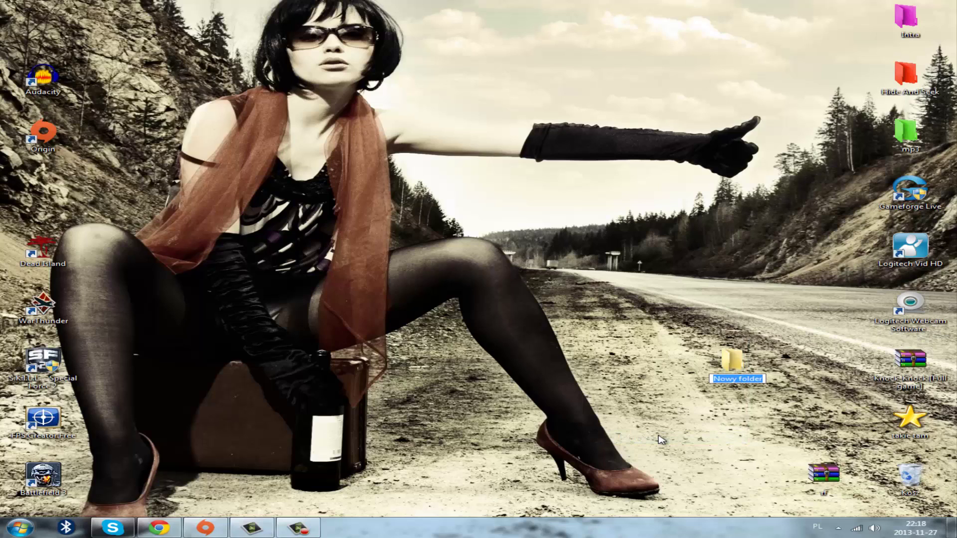
pyautogui.write('Programy')
pyautogui.press('Return')
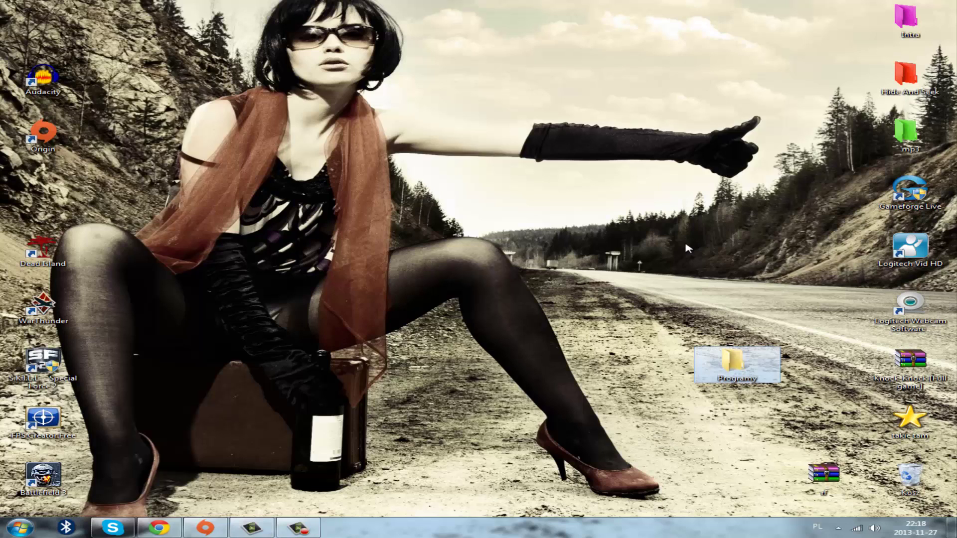
# - Move the Logitech Webcam Software, Logitech Vid HD and FPS Creator Free shortcuts into the Programy folder
pyautogui.moveTo(912, 320); pyautogui.dragTo(732, 360)
pyautogui.moveTo(935, 234); pyautogui.dragTo(714, 355)
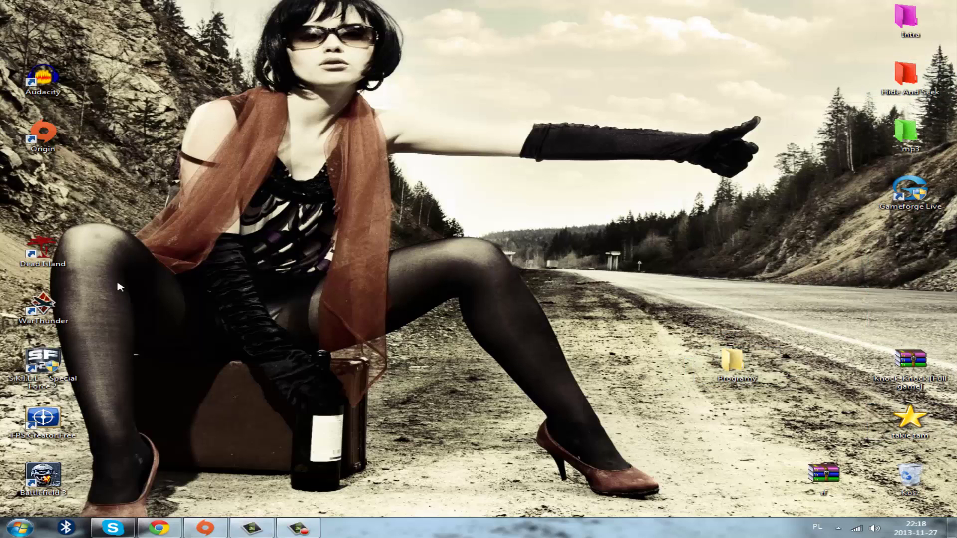
pyautogui.moveTo(49, 418); pyautogui.dragTo(750, 366)
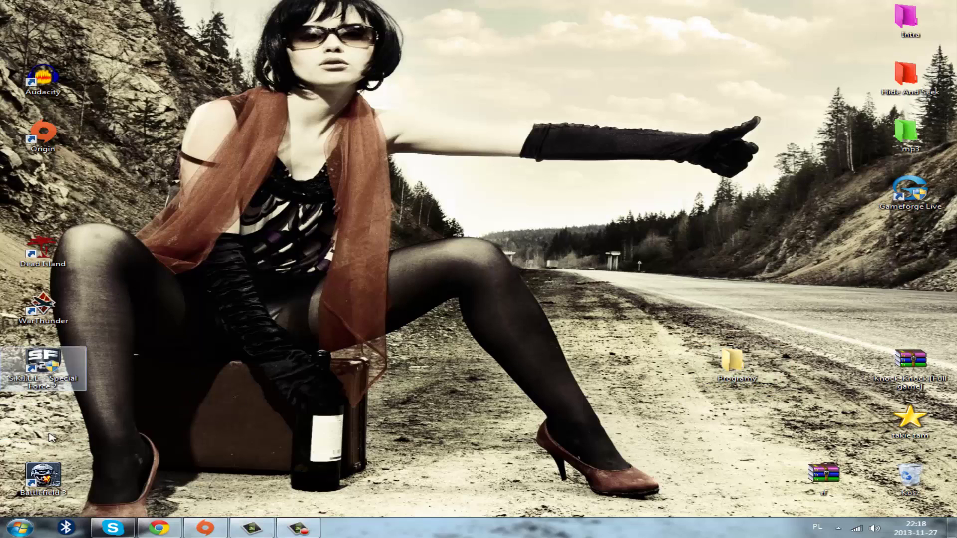
# - Move takie tam into Programy, and place Battlefield 3 below Origin, rf below Knock-Knock and Programy below Gameforge Live
pyautogui.moveTo(44, 476); pyautogui.dragTo(52, 197)
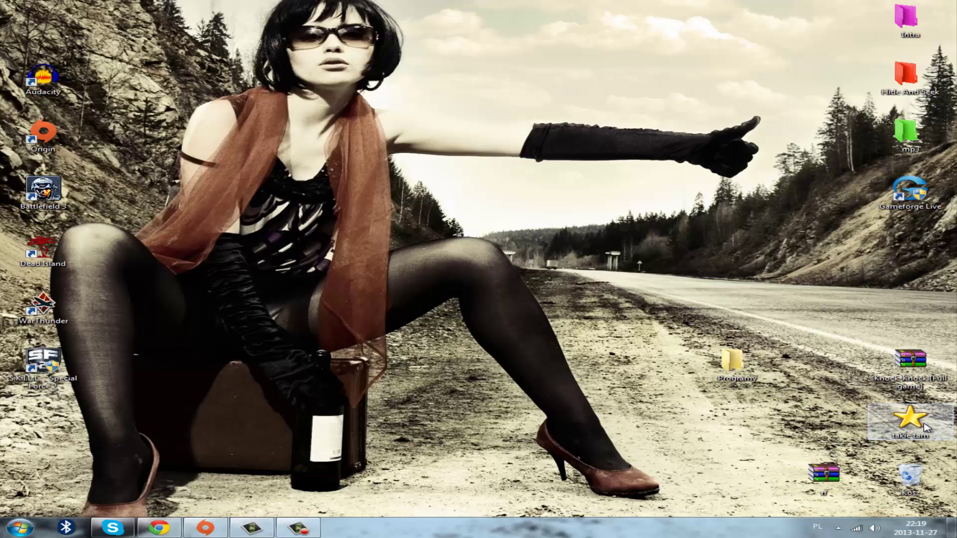
pyautogui.moveTo(908, 429); pyautogui.dragTo(732, 368)
pyautogui.moveTo(851, 462); pyautogui.dragTo(931, 406)
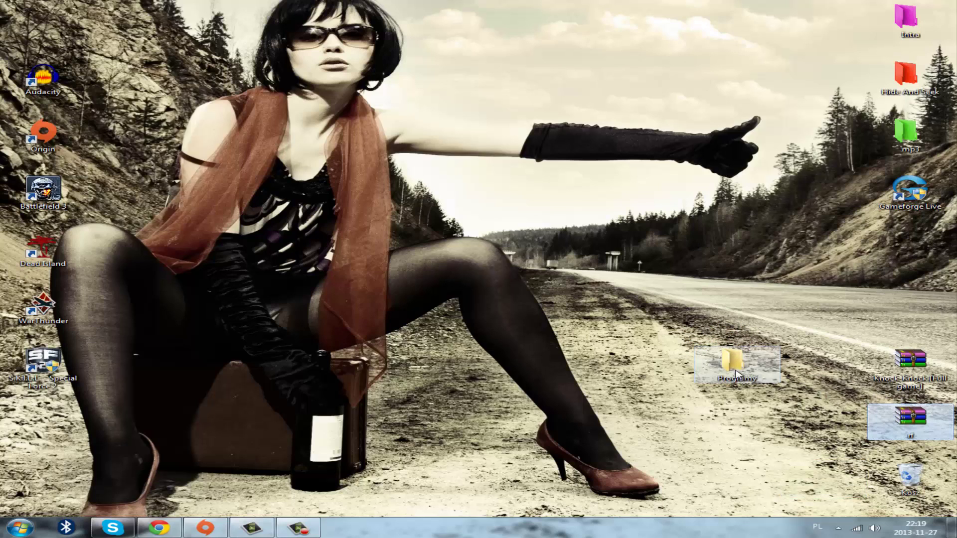
pyautogui.moveTo(738, 373); pyautogui.dragTo(893, 284)
pyautogui.click(801, 309)
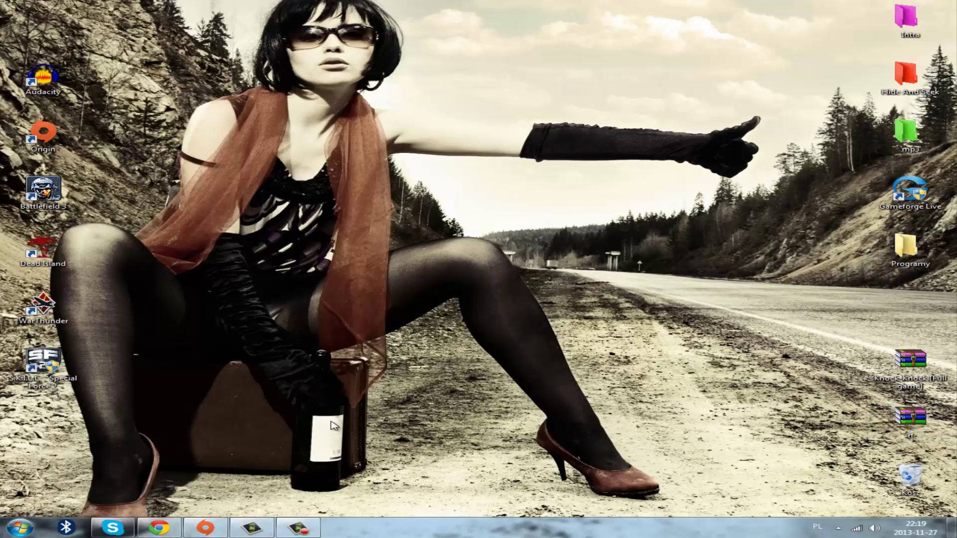
# - Search the installed programs for "rain" and launch Rainbow Folders
pyautogui.click(15, 529)
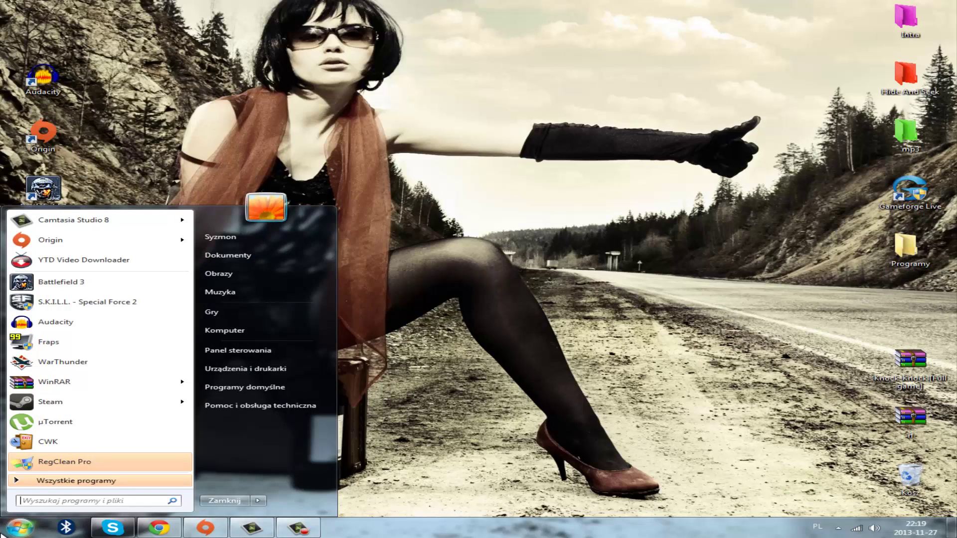
pyautogui.write('rain')
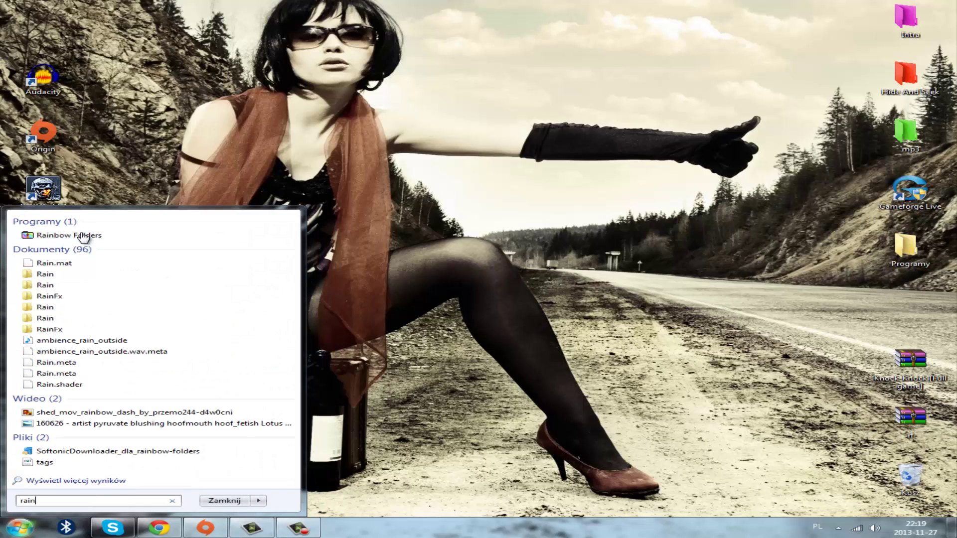
pyautogui.click(83, 237)
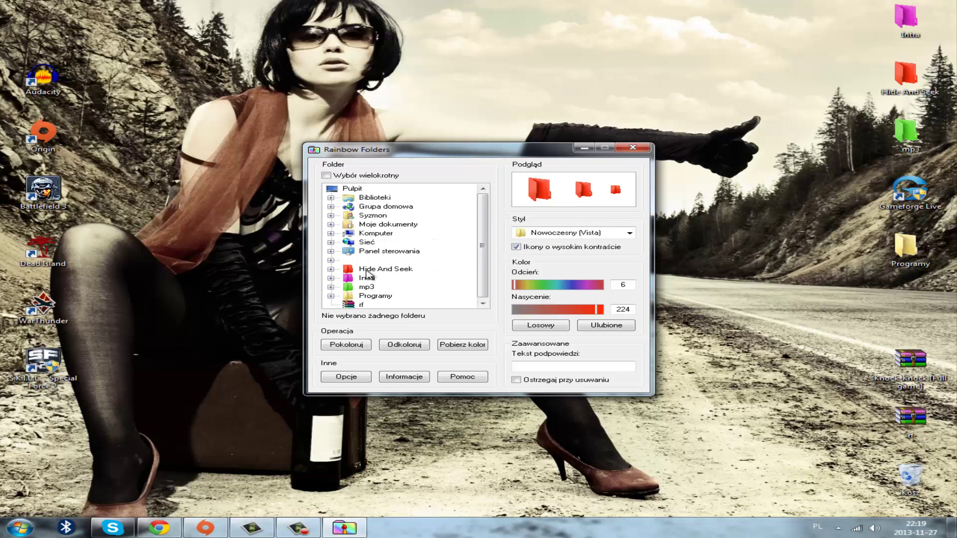
# - Colour the Programy folder violet with hue 176 and saturation 142
pyautogui.click(378, 297)
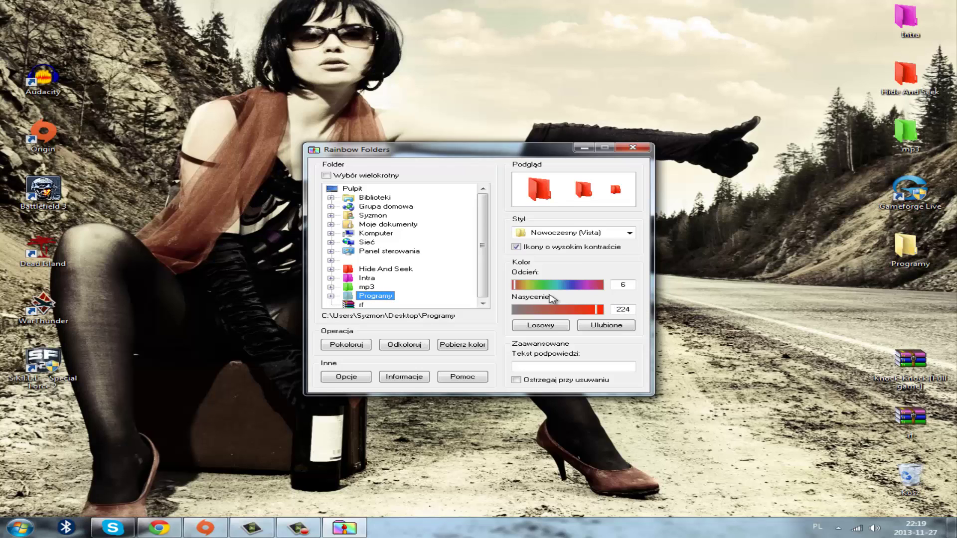
pyautogui.click(543, 284)
pyautogui.moveTo(550, 284); pyautogui.dragTo(571, 307)
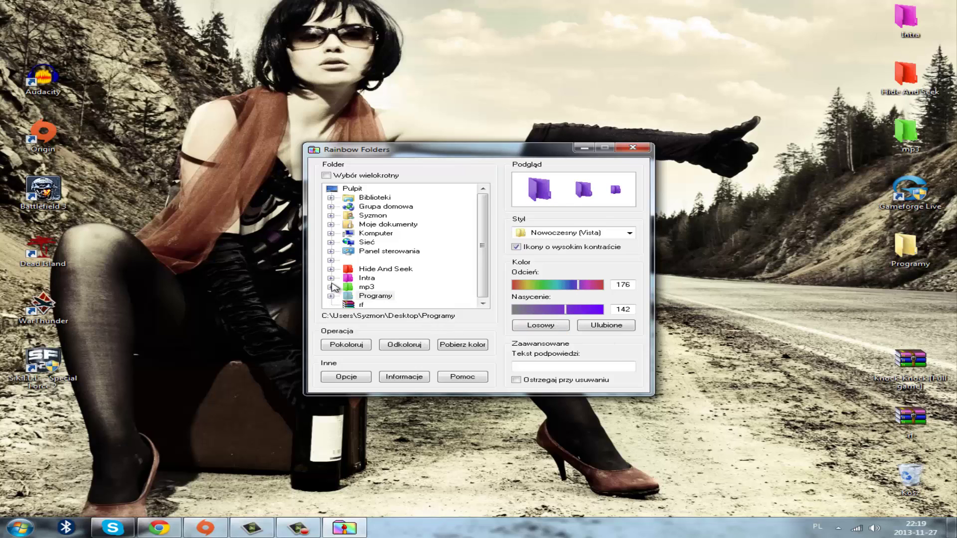
pyautogui.click(367, 297)
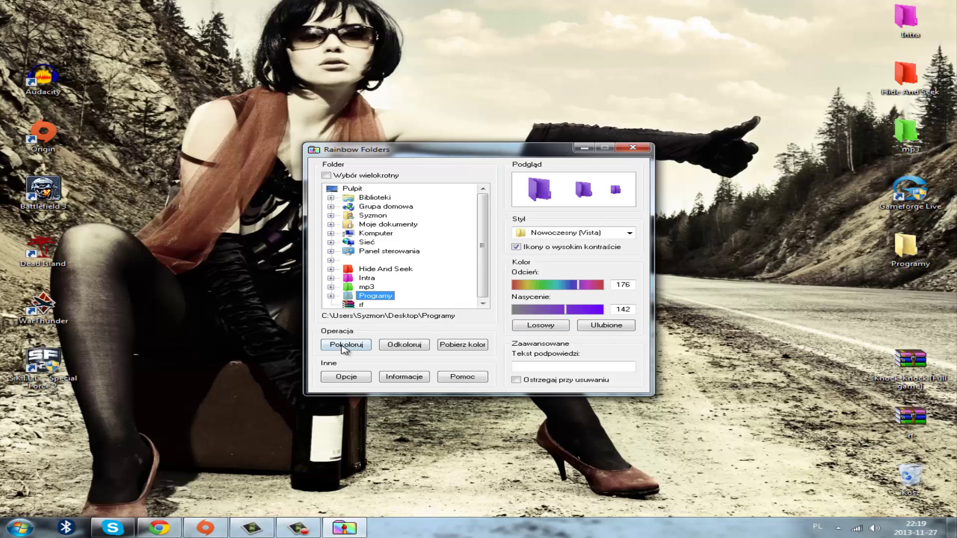
pyautogui.click(343, 346)
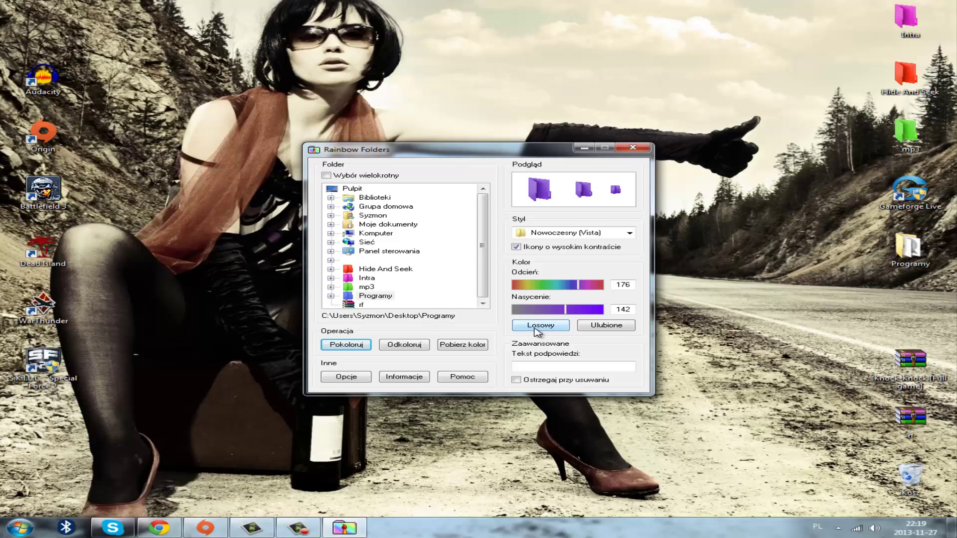
# - Refresh the desktop twice to update the Programy folder's icon
pyautogui.rightClick(790, 270)
pyautogui.click(800, 313)
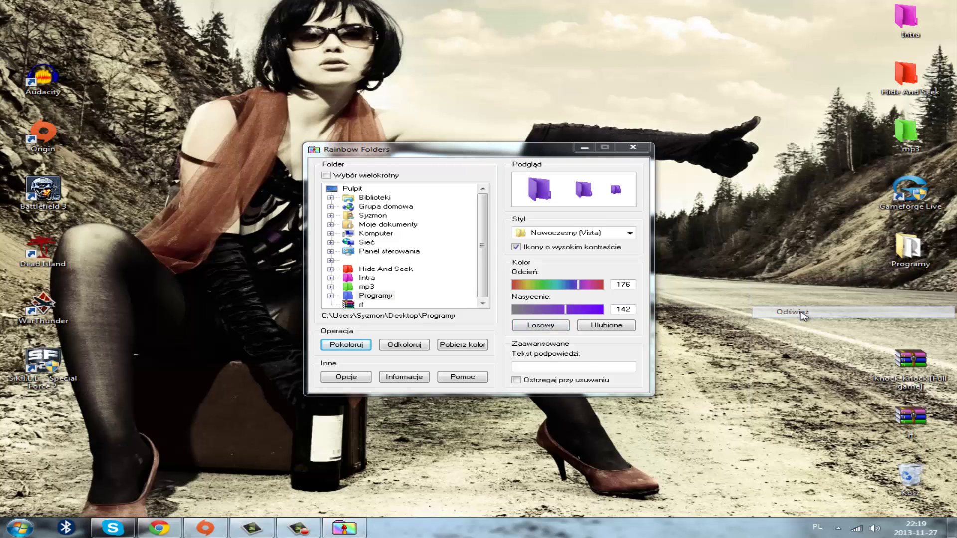
pyautogui.rightClick(792, 259)
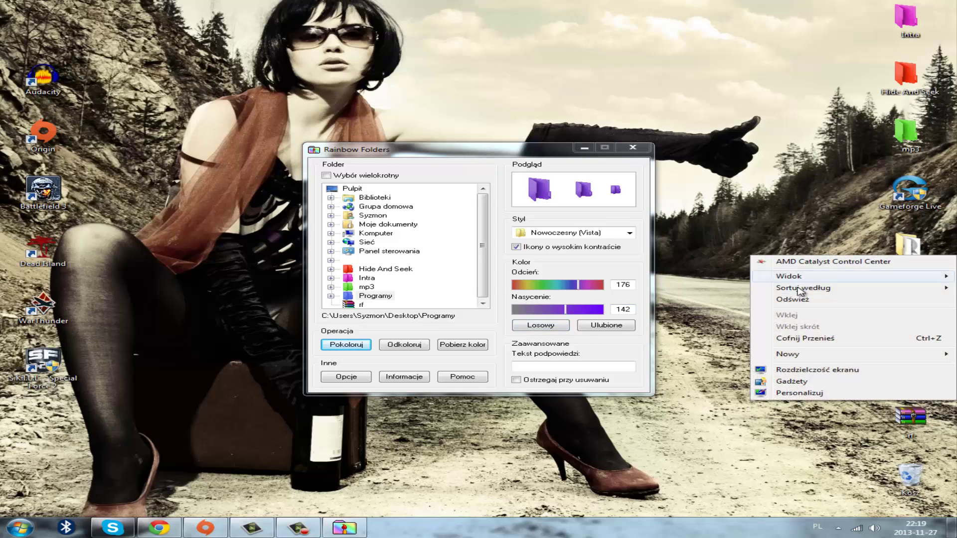
pyautogui.click(799, 308)
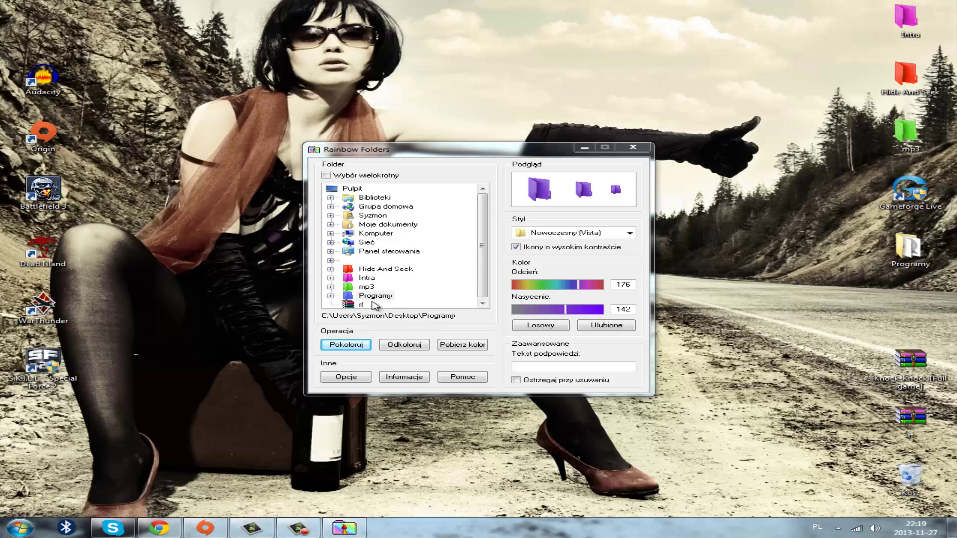
# - Recolour the Programy folder green with hue 96 and saturation 212
pyautogui.click(372, 296)
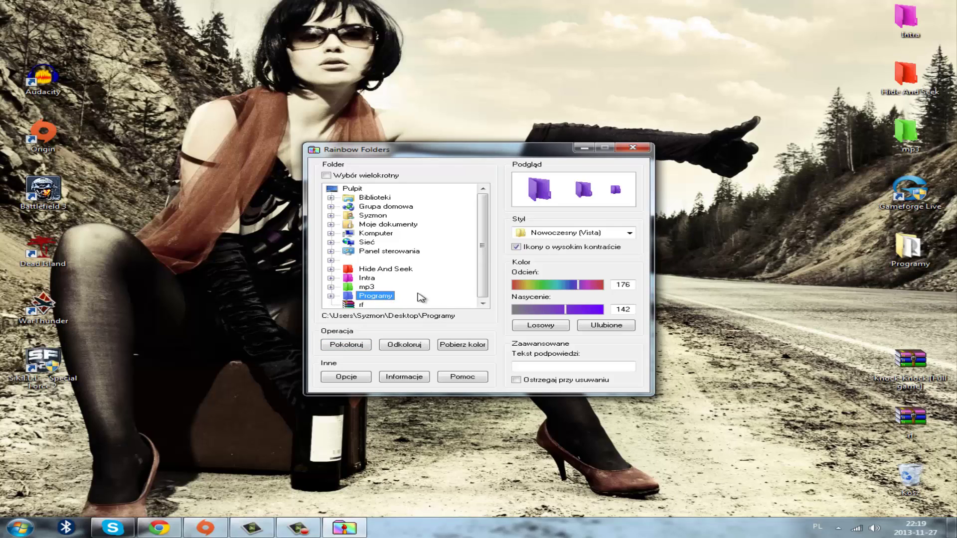
pyautogui.click(548, 285)
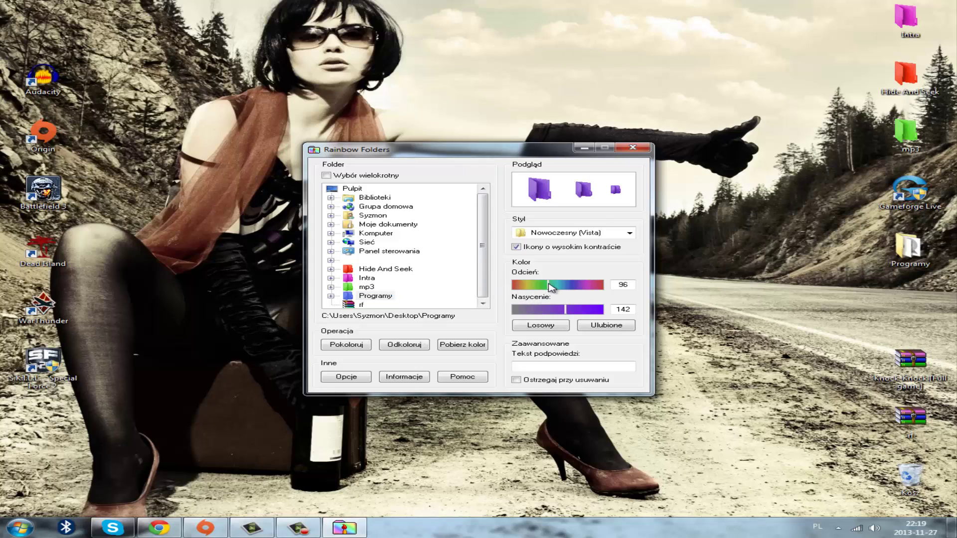
pyautogui.moveTo(567, 309); pyautogui.dragTo(589, 310)
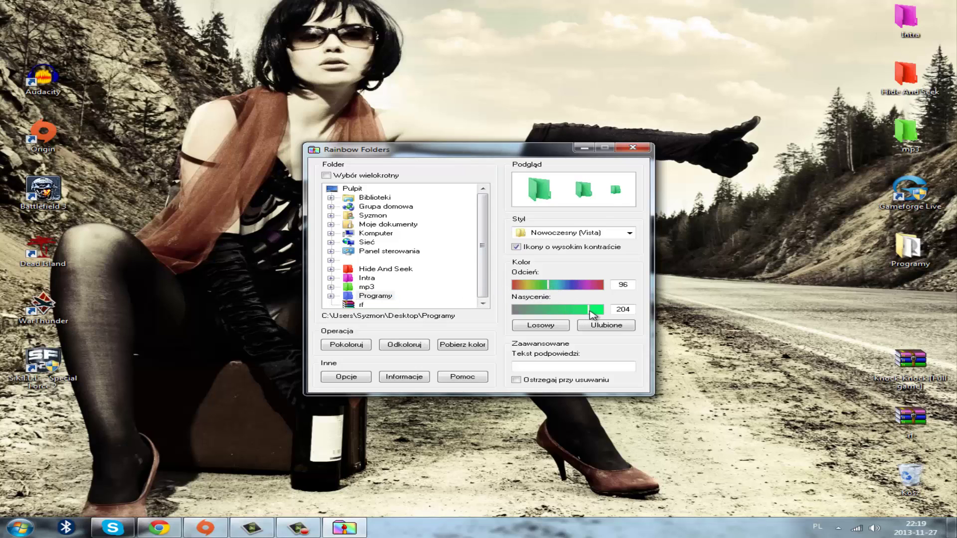
pyautogui.click(348, 344)
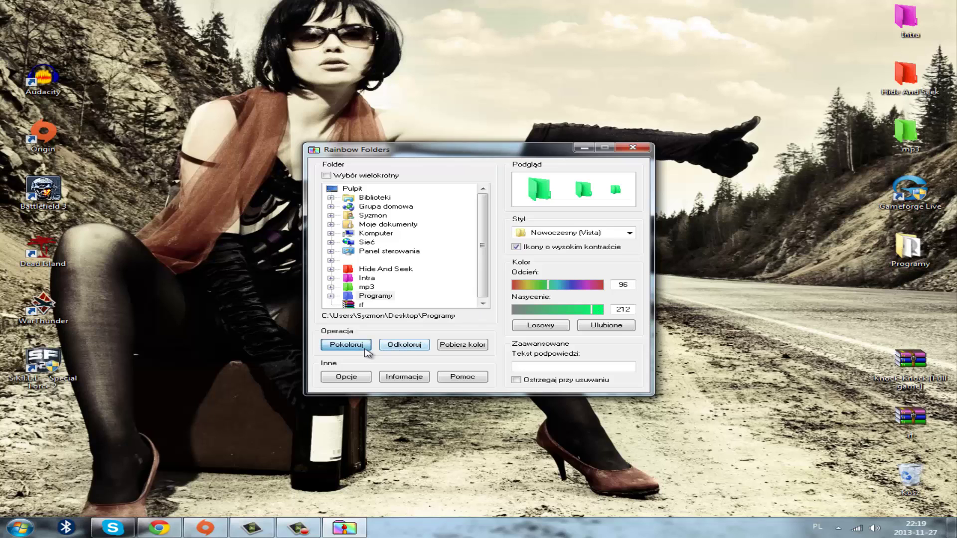
# - Reapply the green colour with hue 96 and saturation 212 to the Programy folder and refresh the desktop
pyautogui.rightClick(792, 290)
pyautogui.click(792, 332)
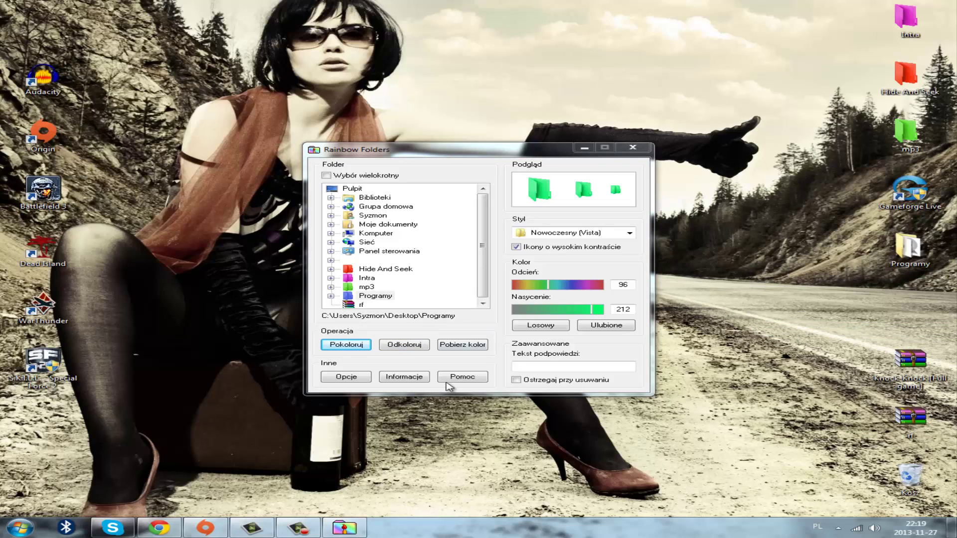
pyautogui.click(350, 344)
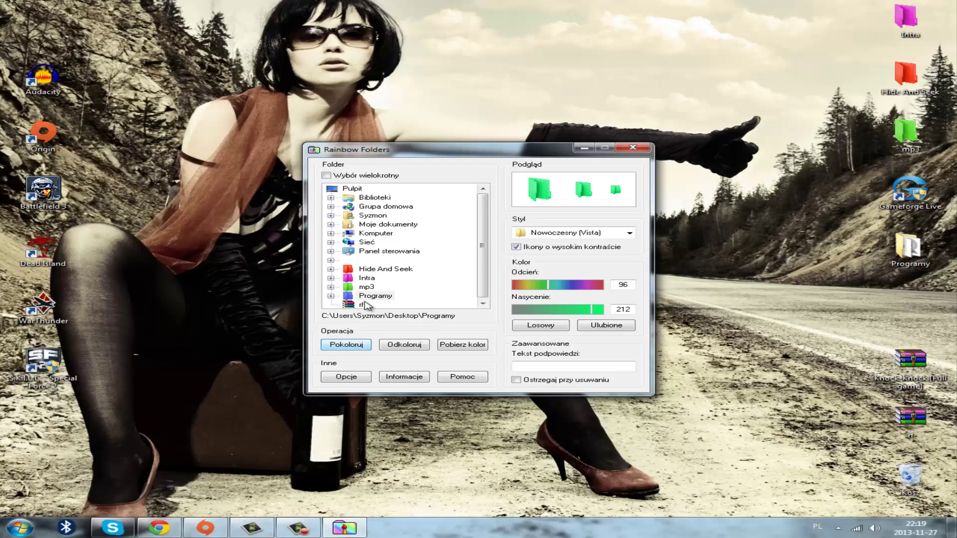
pyautogui.rightClick(728, 296)
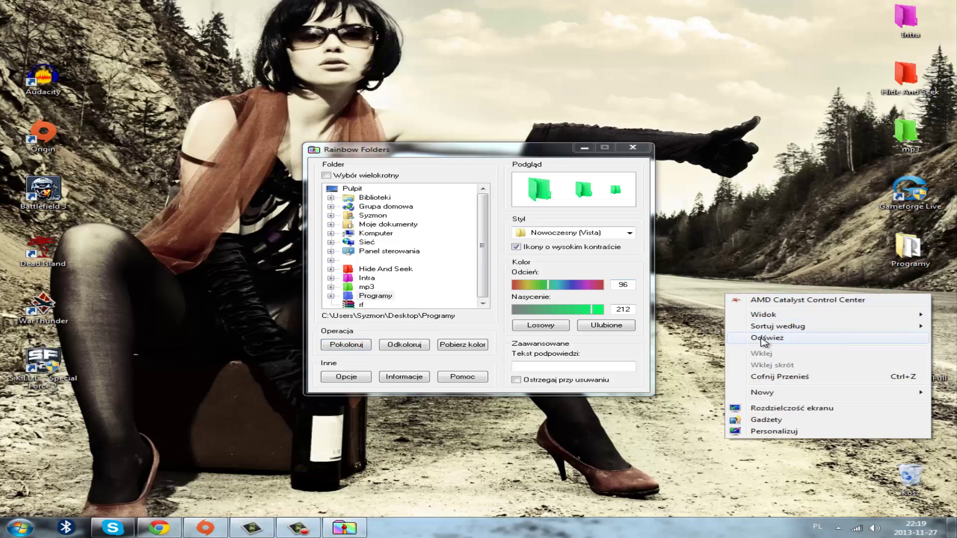
pyautogui.click(762, 338)
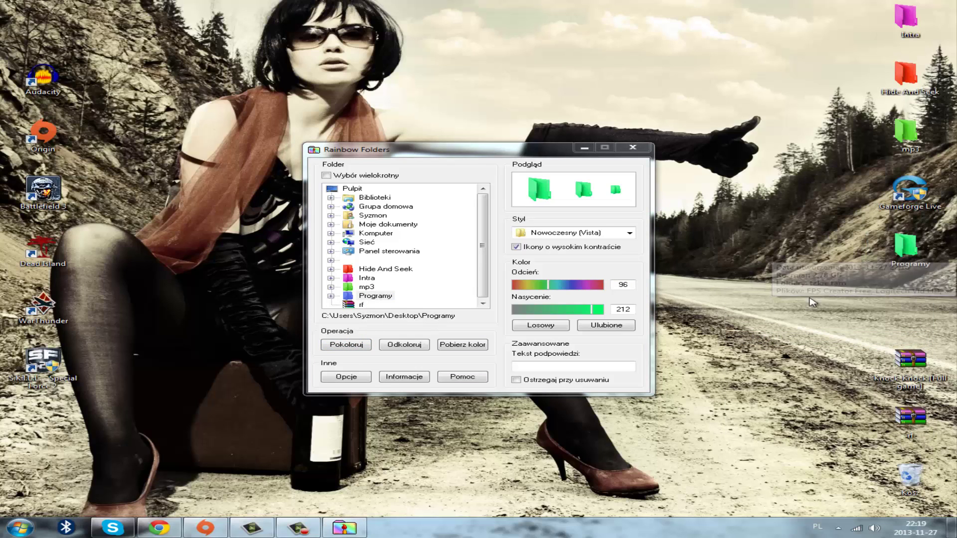
# - View the available folder styles and generate random colours until reaching a bright green with hue 76 and saturation 222
pyautogui.click(631, 233)
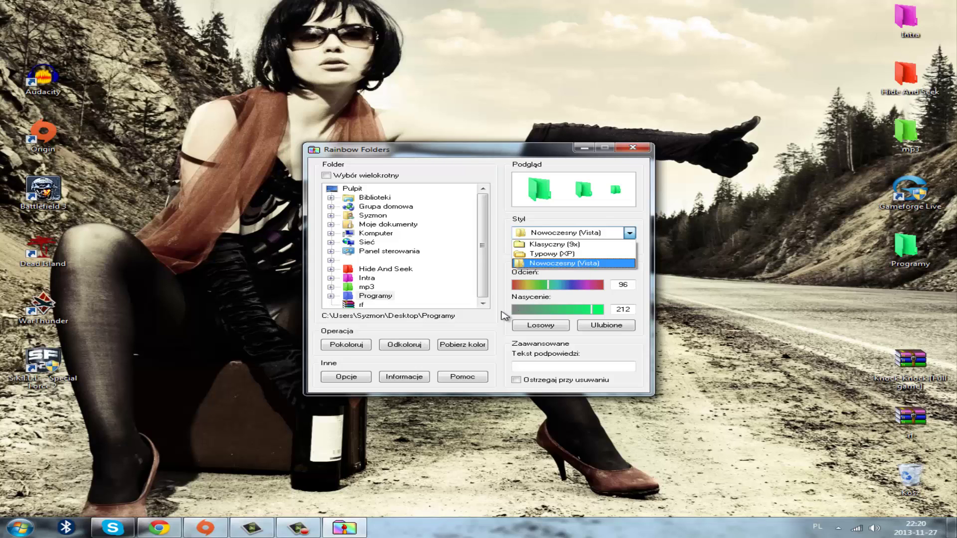
pyautogui.click(523, 323)
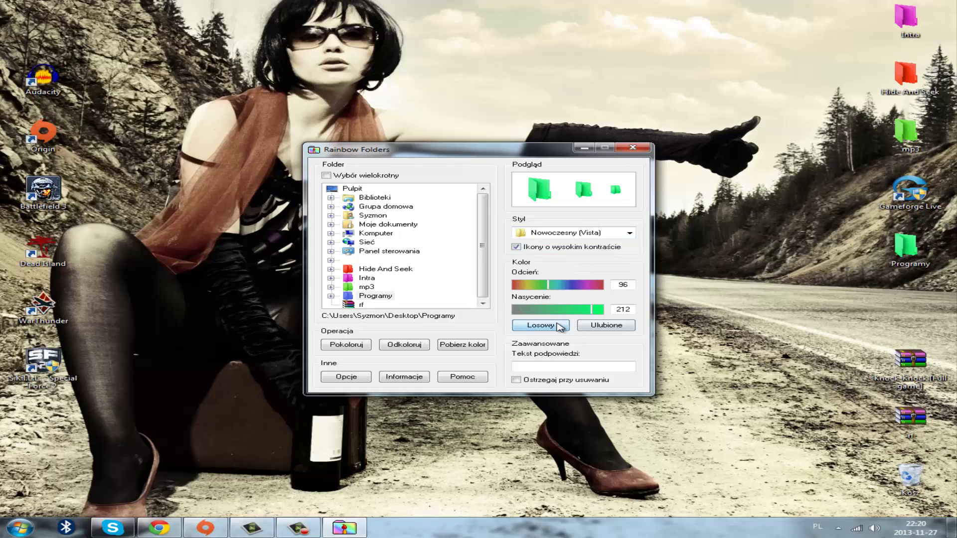
pyautogui.click(558, 326)
pyautogui.click(559, 327)
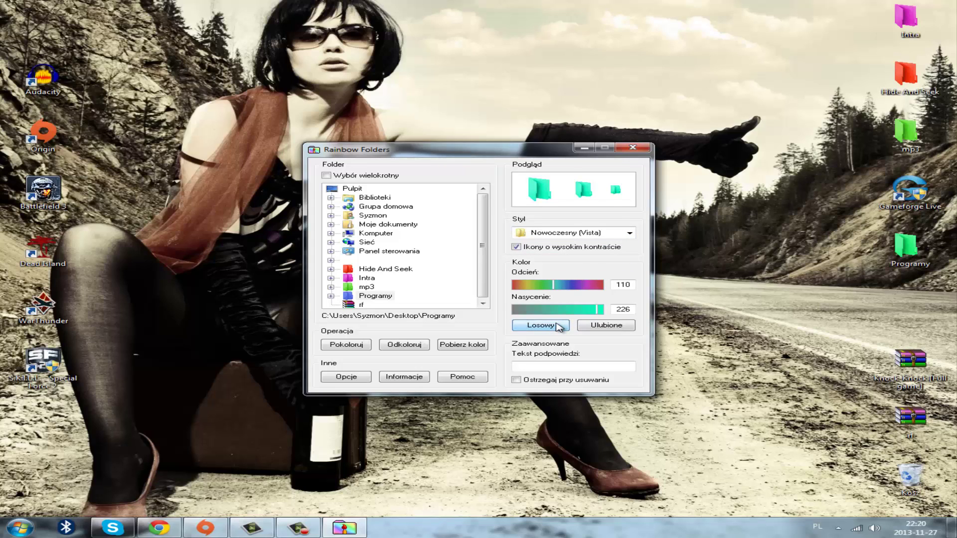
pyautogui.click(558, 327)
pyautogui.click(558, 327)
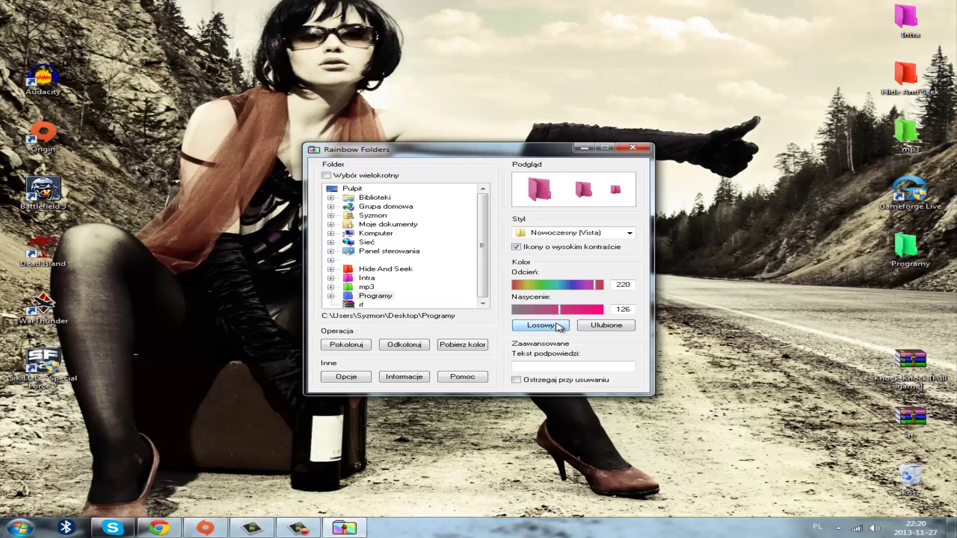
pyautogui.click(558, 327)
pyautogui.click(558, 327)
pyautogui.click(558, 326)
pyautogui.click(559, 327)
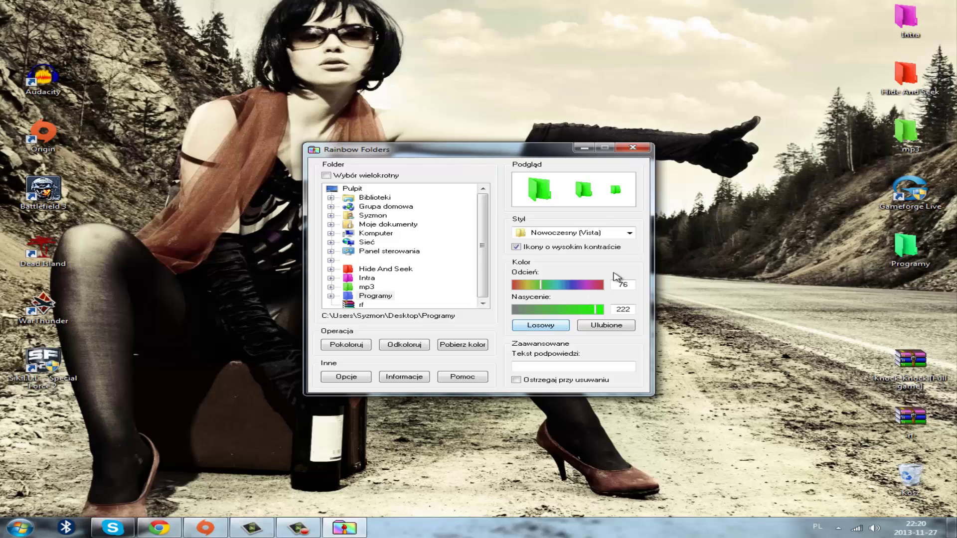
# - Apply the bright green colour to the Programy folder, refreshing the desktop to update its icon
pyautogui.click(906, 247)
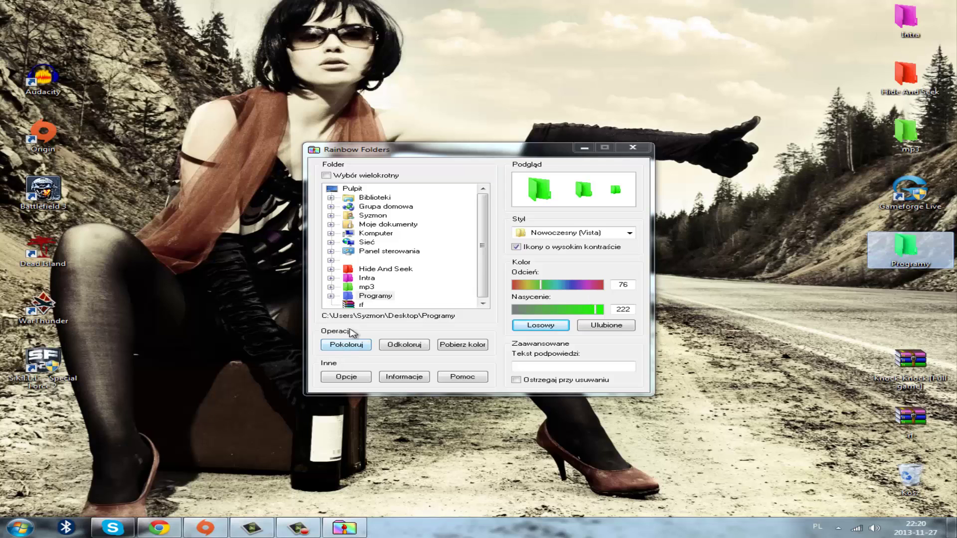
pyautogui.click(372, 298)
pyautogui.click(346, 344)
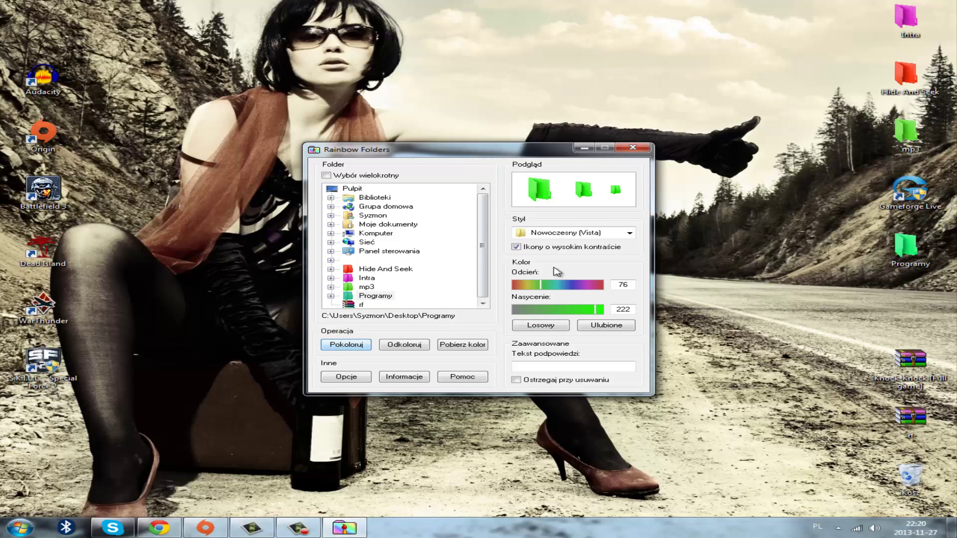
pyautogui.rightClick(736, 269)
pyautogui.click(762, 314)
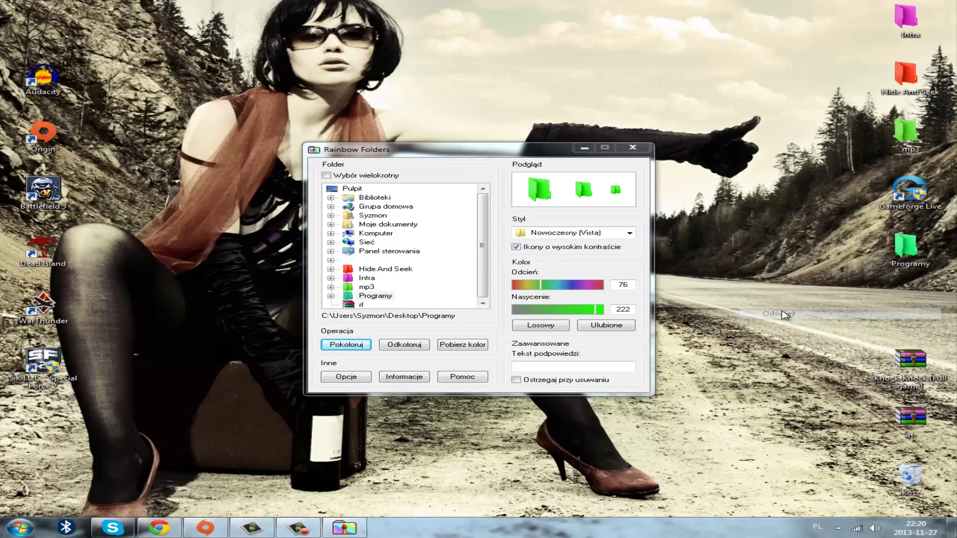
pyautogui.rightClick(771, 302)
pyautogui.click(787, 337)
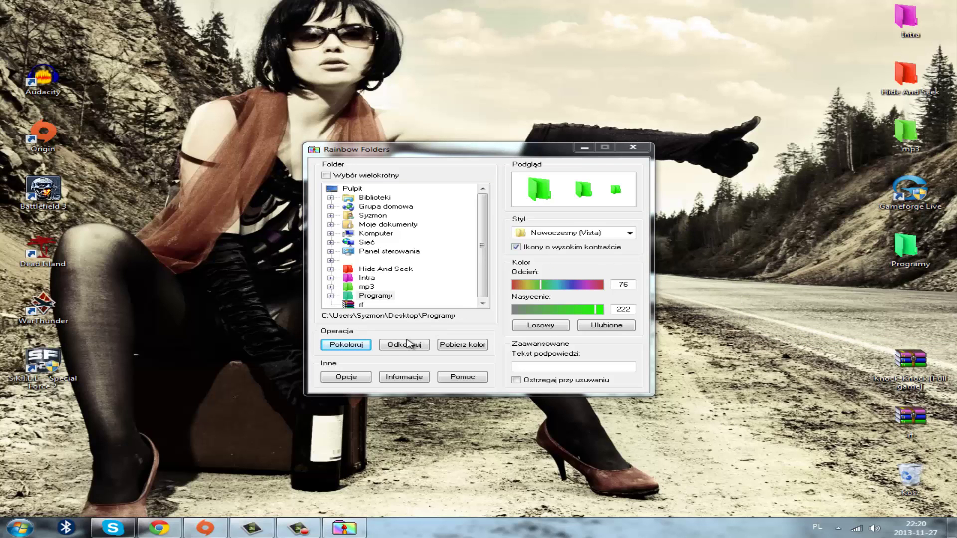
pyautogui.click(348, 346)
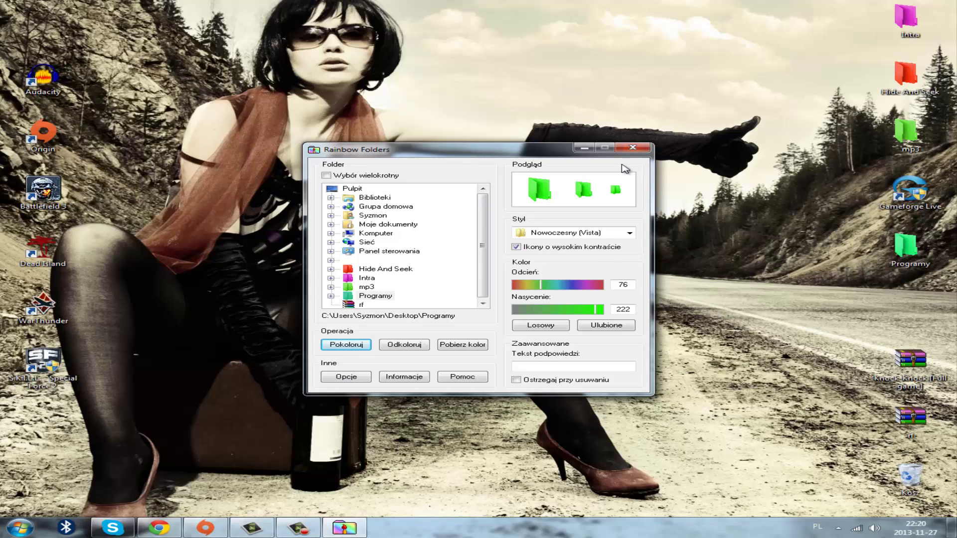
# - Look at the language, shell extension and icon cache options, and recolour the Programy folder with the current green
pyautogui.click(347, 377)
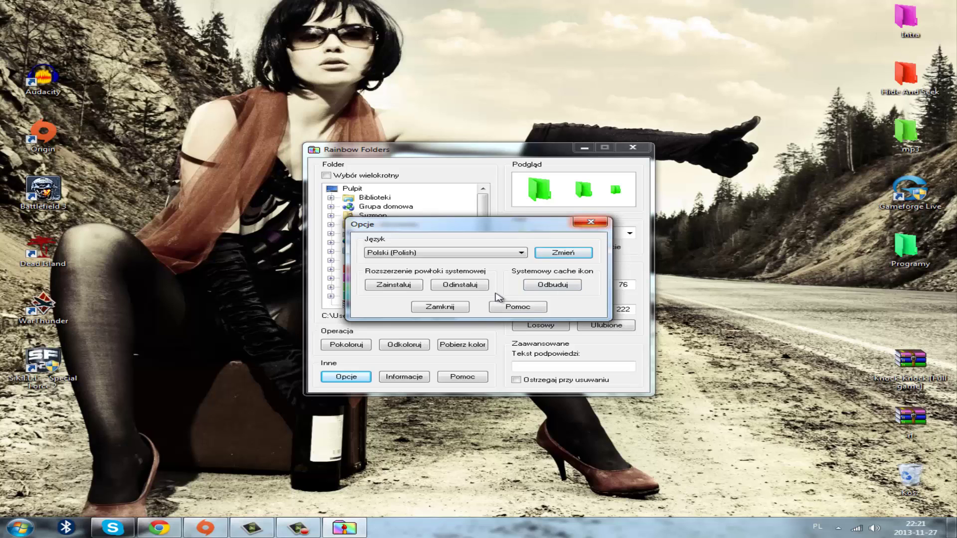
pyautogui.click(454, 309)
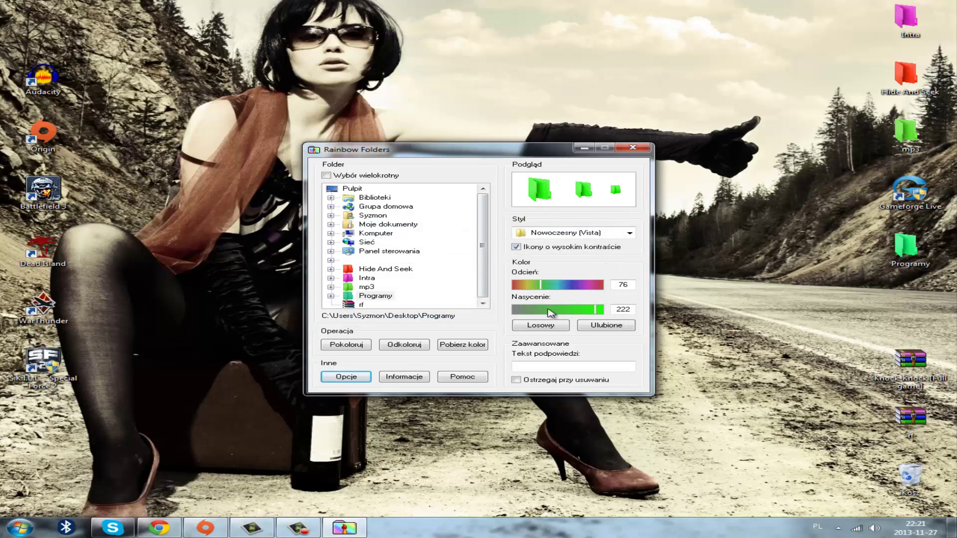
pyautogui.click(358, 344)
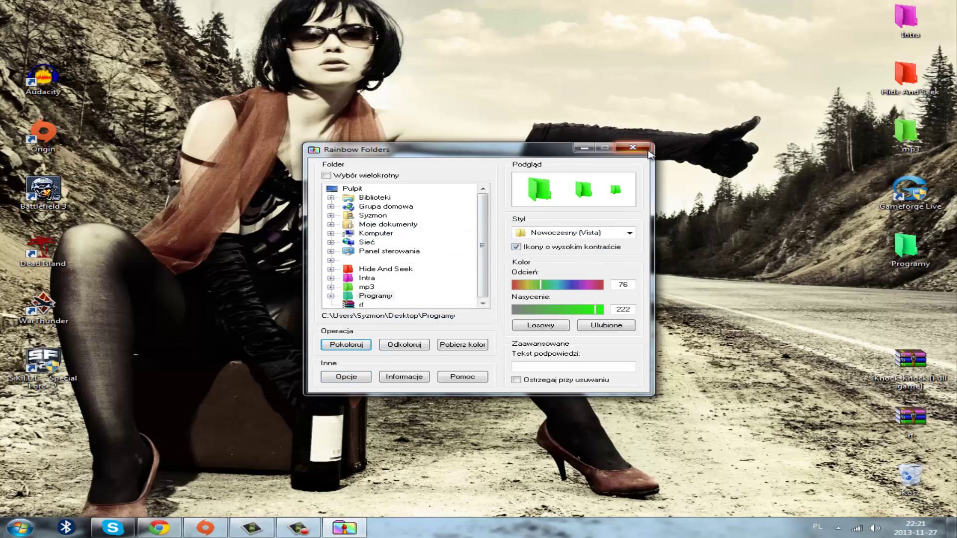
# - Close Rainbow Folders and refresh the desktop
pyautogui.click(632, 147)
pyautogui.rightClick(659, 166)
pyautogui.click(690, 213)
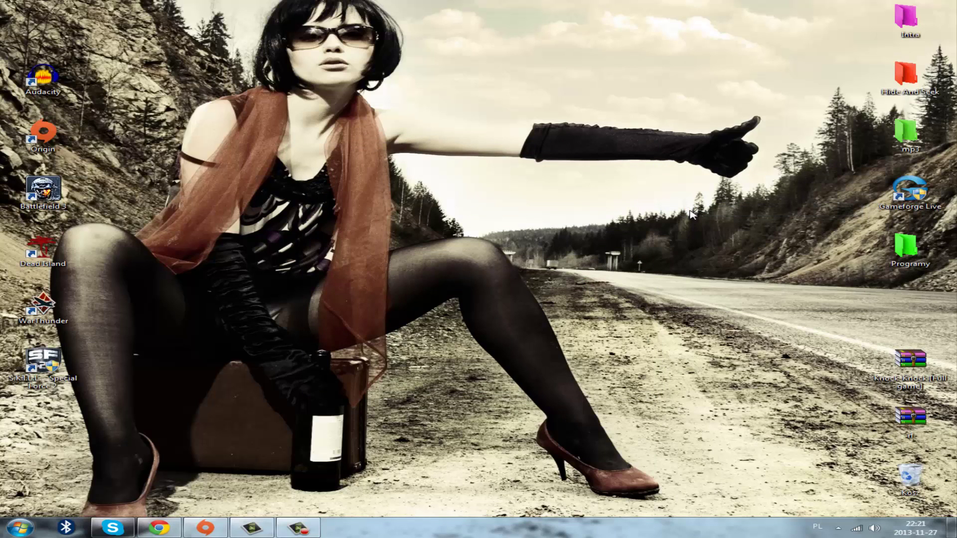
# - Move the Gameforge Live shortcut into the Programy folder and place that folder directly below mp3
pyautogui.moveTo(906, 184)
pyautogui.mouseDown()
pyautogui.moveTo(765, 219)
pyautogui.moveTo(744, 248)
pyautogui.moveTo(857, 252)
pyautogui.moveTo(904, 237)
pyautogui.moveTo(908, 247)
pyautogui.moveTo(905, 196)
pyautogui.mouseUp()
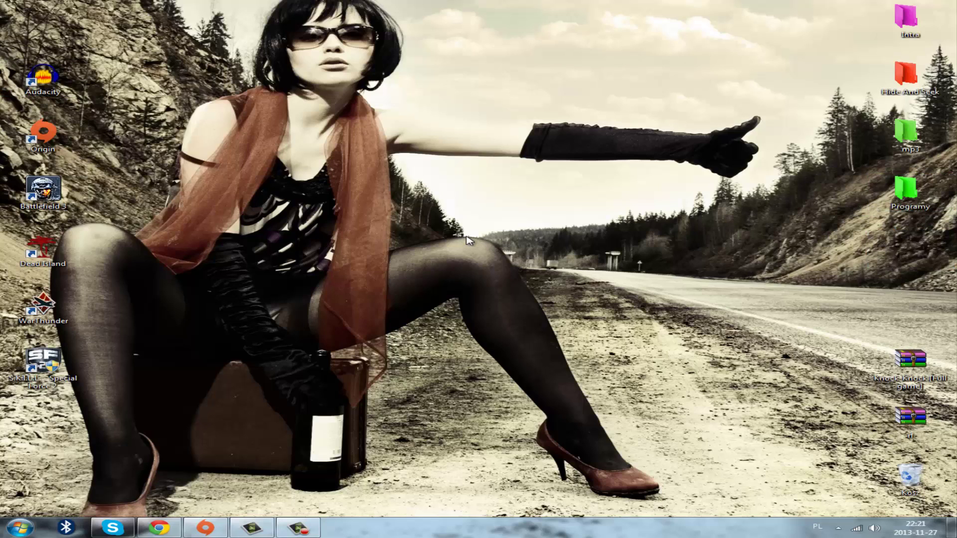